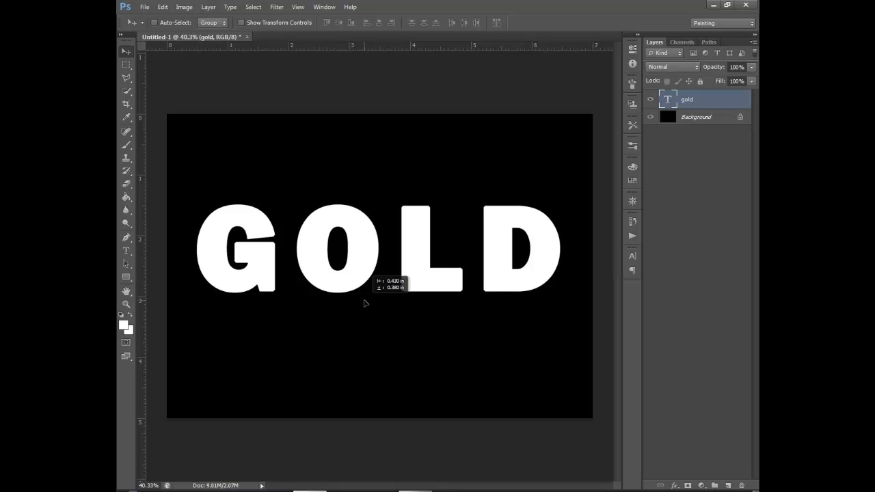
# - Move the GOLD text to the middle of the black canvas and add a Gradient Overlay effect to its layer
pyautogui.moveTo(364, 301); pyautogui.dragTo(364, 301)
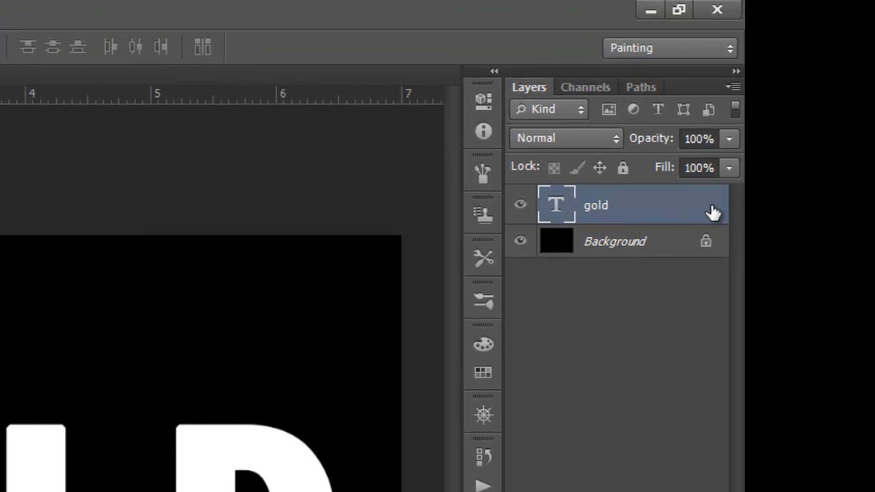
pyautogui.rightClick(711, 206)
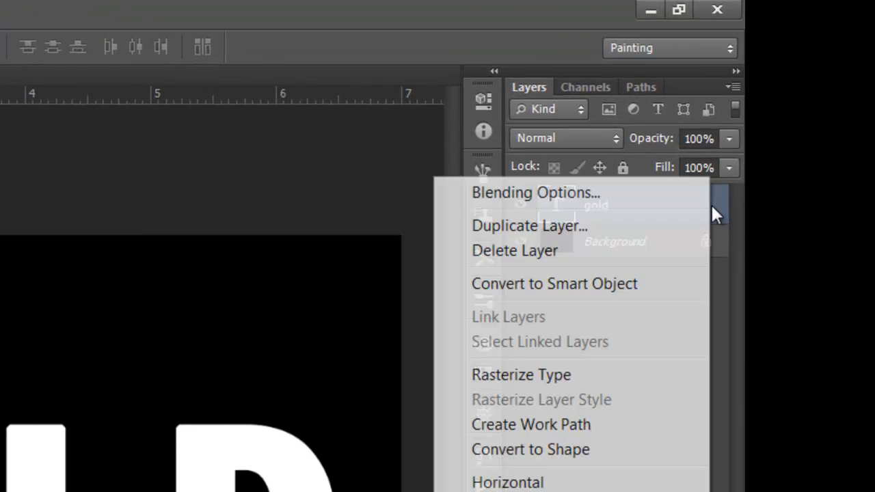
pyautogui.click(653, 192)
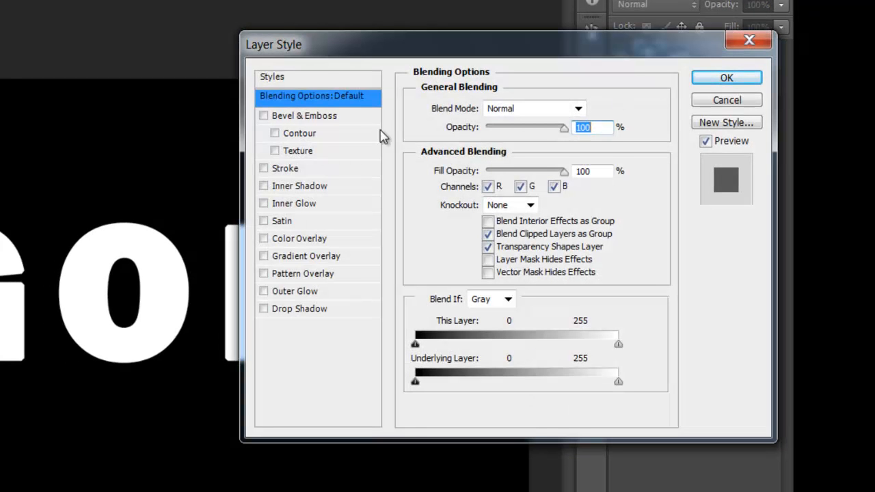
pyautogui.click(309, 259)
# - Set the starting colour stop of the overlay gradient to RGB 246, 238, 173
pyautogui.click(508, 143)
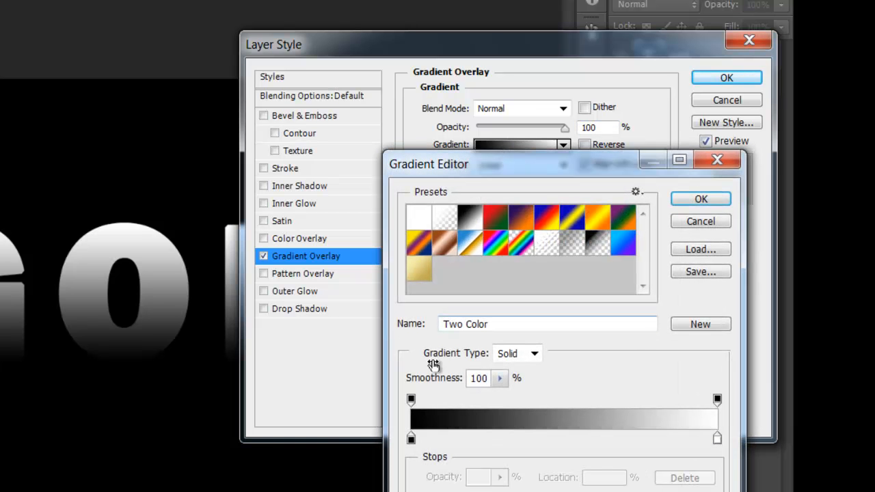
pyautogui.click(411, 439)
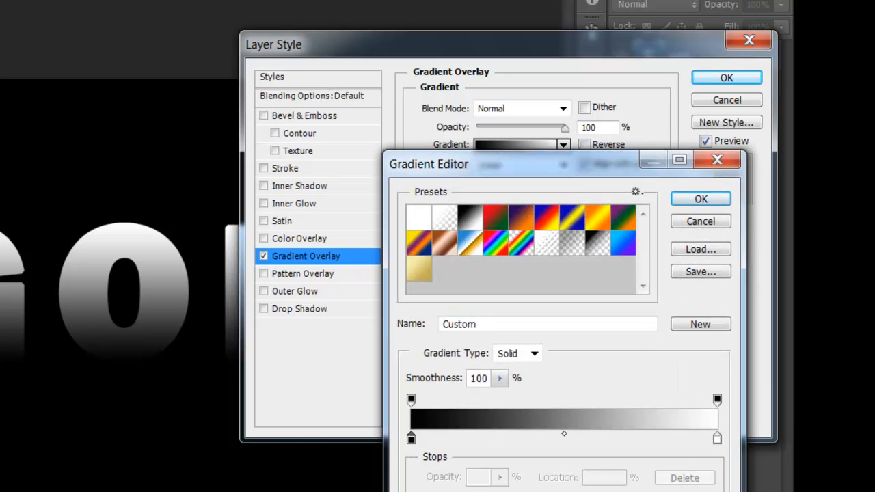
pyautogui.click(480, 491)
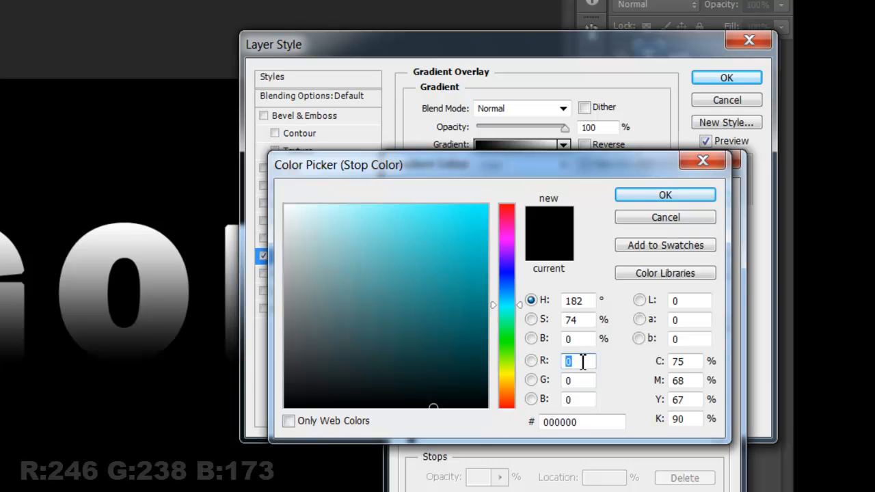
pyautogui.write('24')
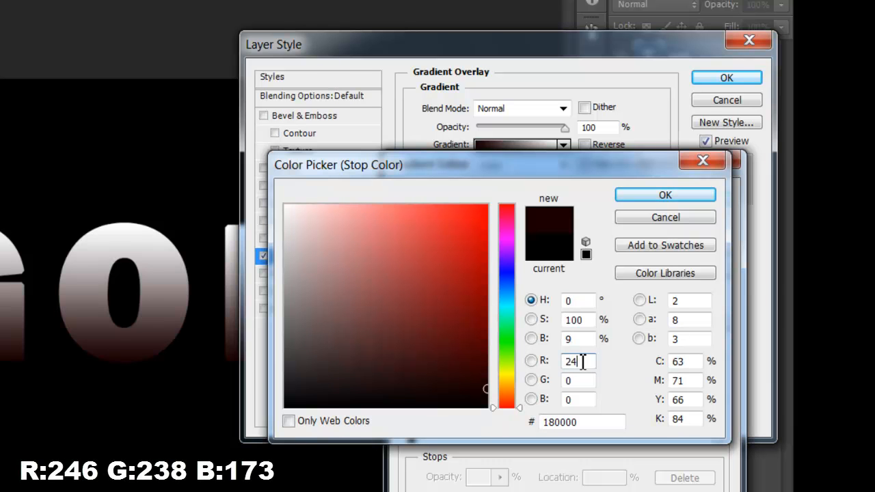
pyautogui.write('6')
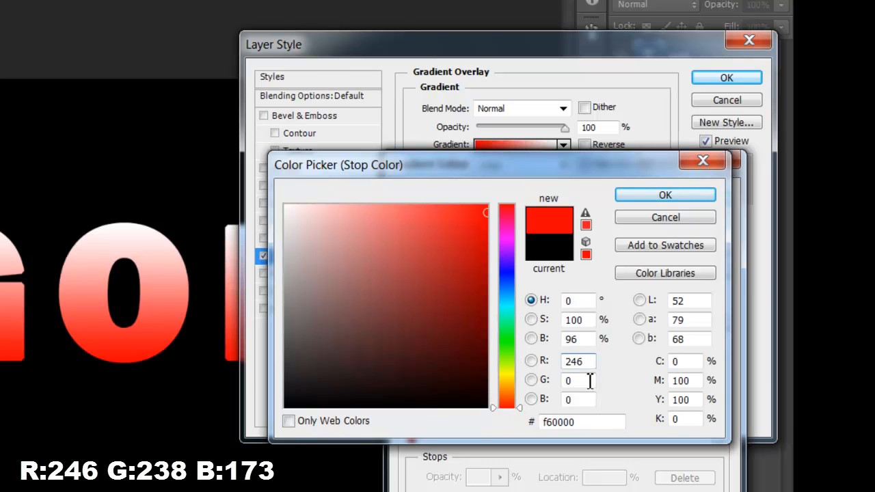
pyautogui.write('238')
pyautogui.doubleClick(596, 402)
pyautogui.press('BackSpace')
pyautogui.press('BackSpace')
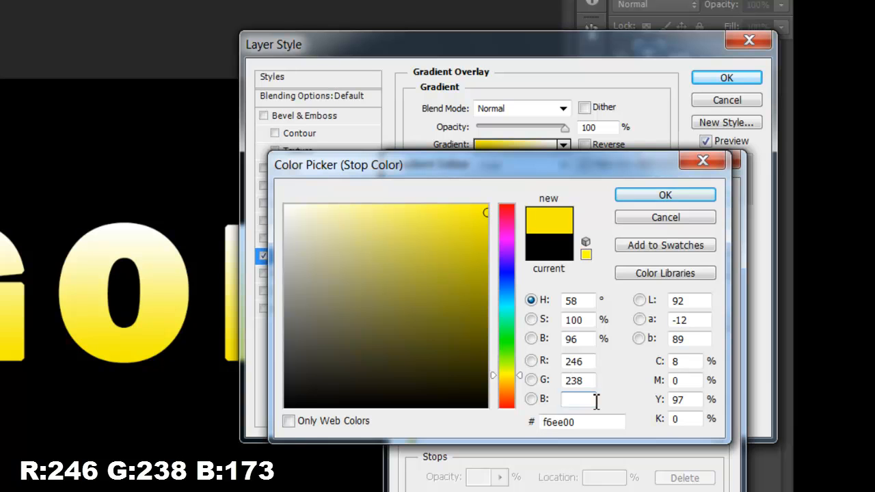
pyautogui.write('173')
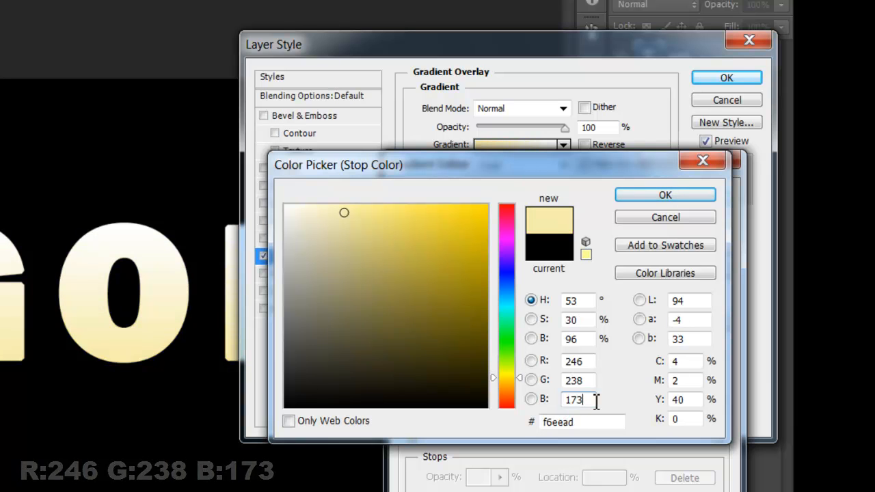
pyautogui.click(667, 199)
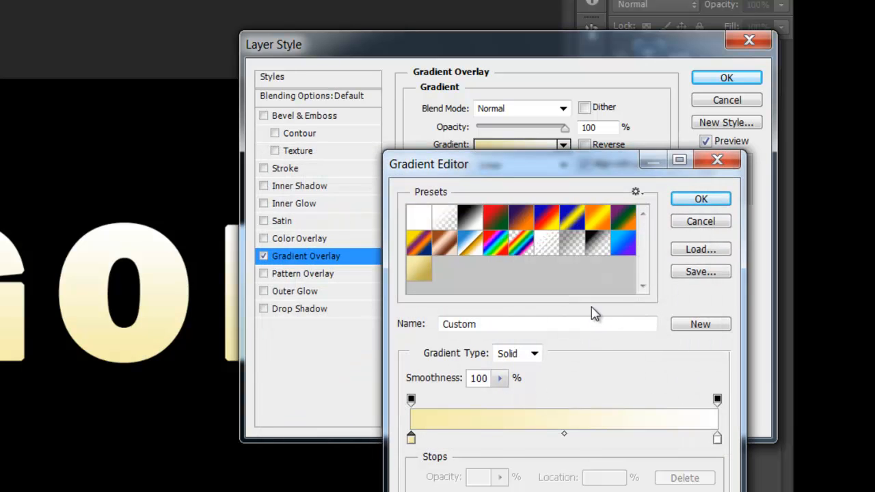
# - Set the ending colour stop of the overlay gradient to RGB 193, 172, 81
pyautogui.click(718, 437)
pyautogui.click(487, 491)
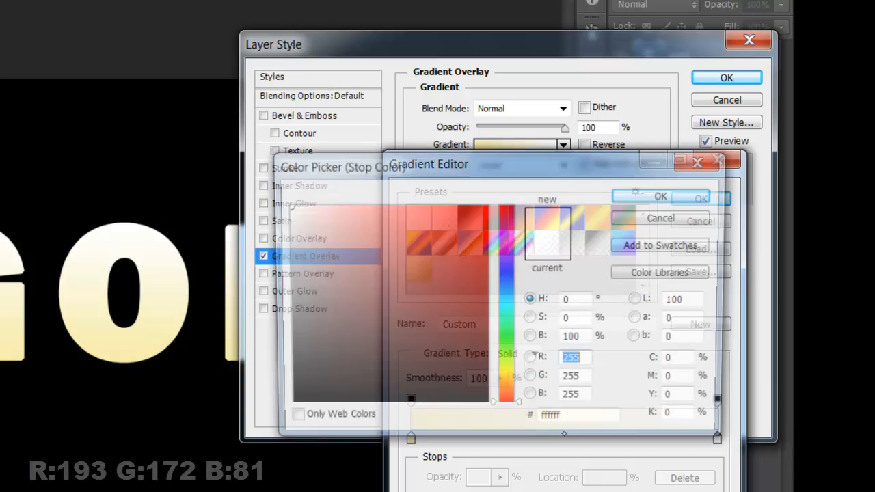
pyautogui.press('BackSpace')
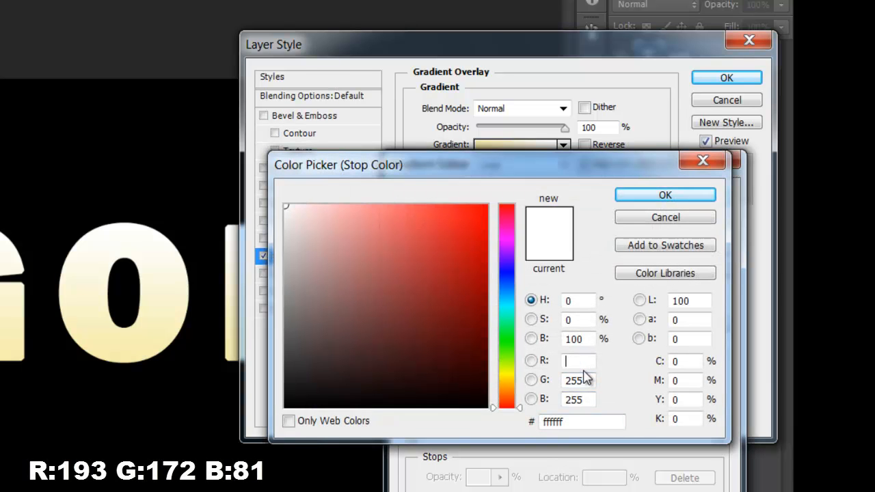
pyautogui.write('193')
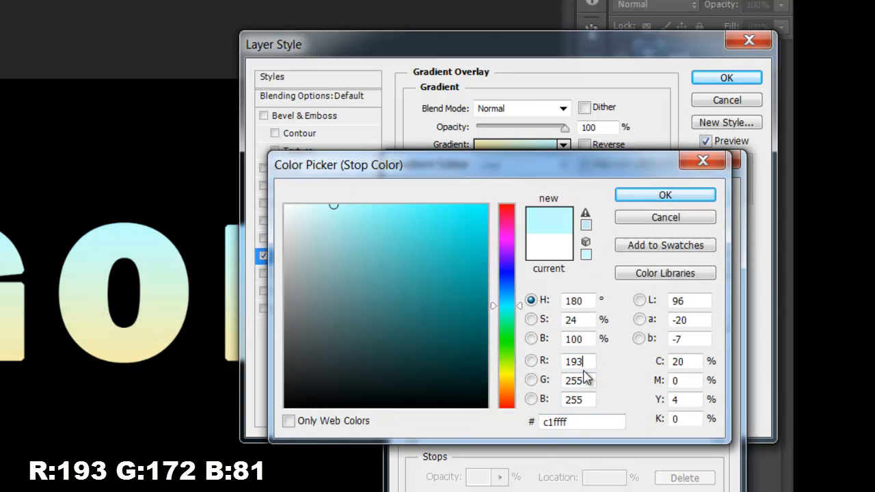
pyautogui.click(592, 384)
pyautogui.press('BackSpace')
pyautogui.press('BackSpace')
pyautogui.press('BackSpace')
pyautogui.write('172')
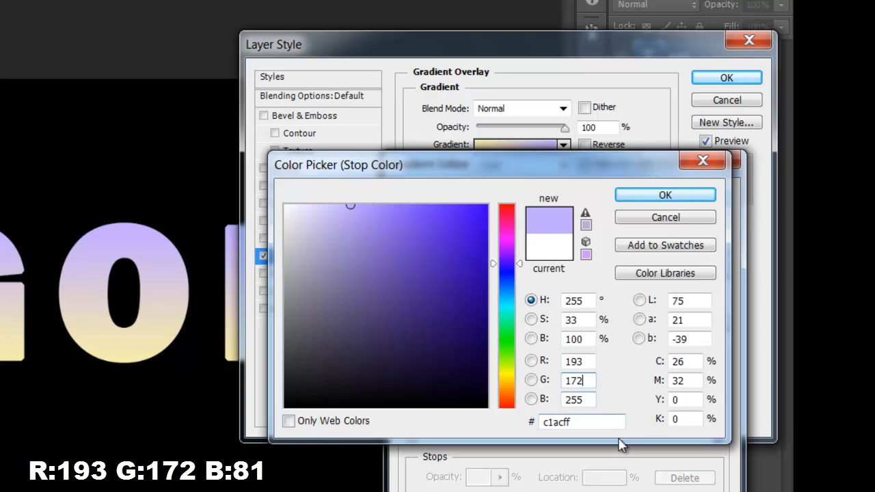
pyautogui.moveTo(582, 401); pyautogui.dragTo(520, 408)
pyautogui.press('BackSpace')
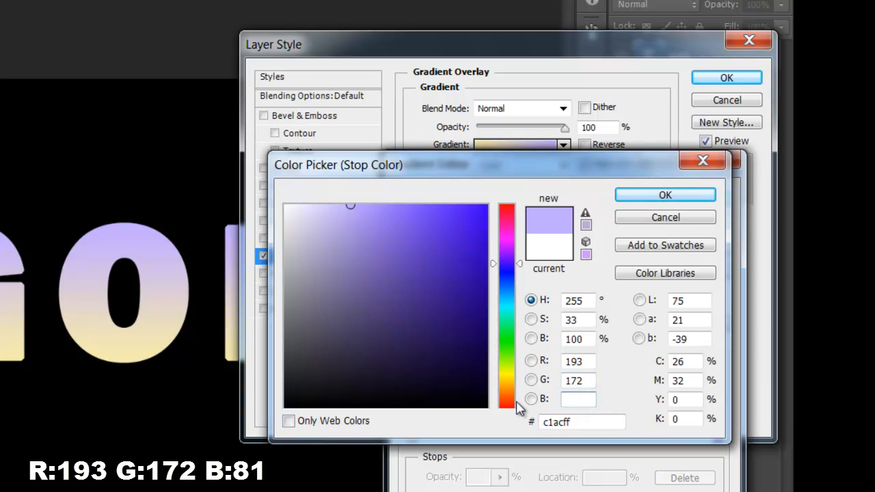
pyautogui.write('81')
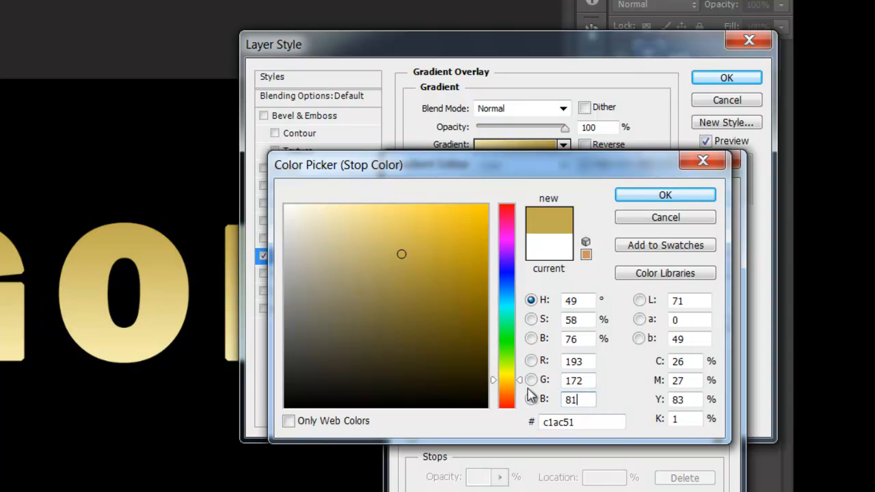
pyautogui.click(674, 201)
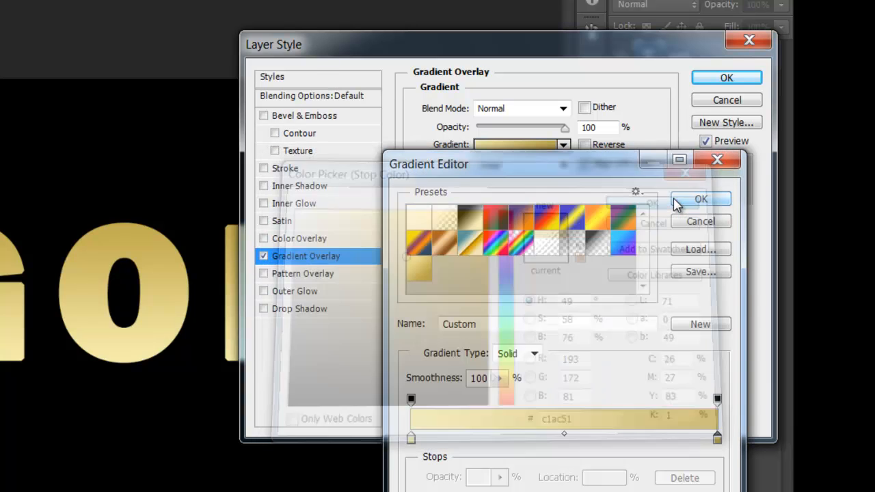
# - Accept the edited gradient and set the Gradient Overlay style to Reflected
pyautogui.click(699, 199)
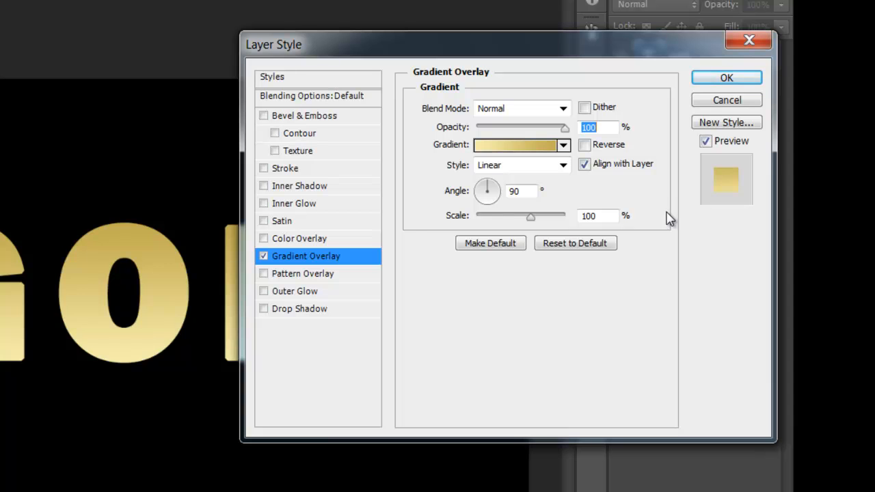
pyautogui.click(562, 165)
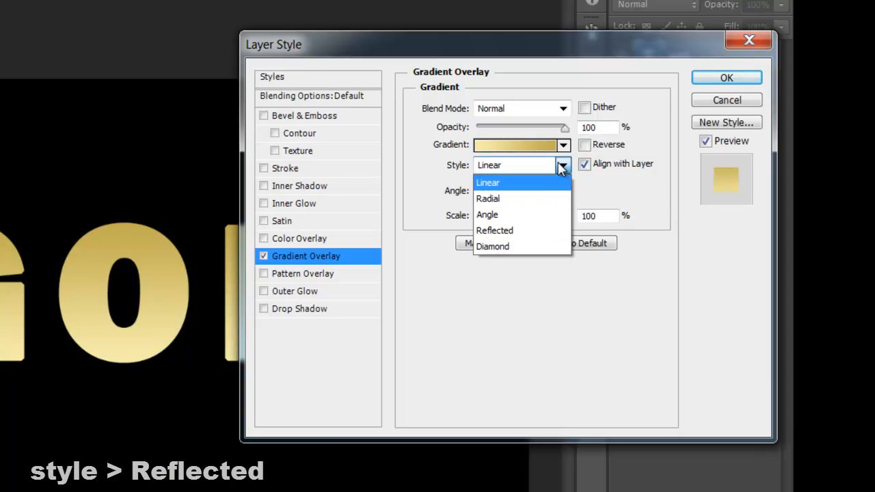
pyautogui.click(526, 230)
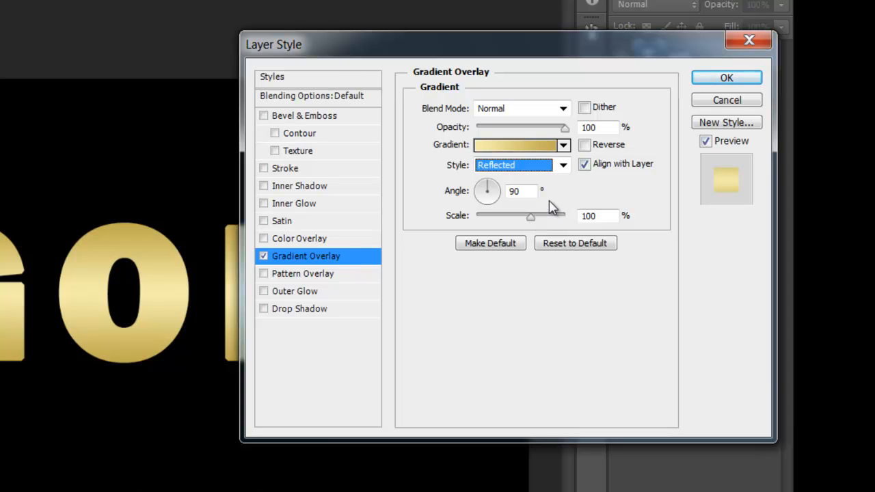
# - Add a Bevel & Emboss effect with the Inner Bevel style and the Chisel Hard technique
pyautogui.click(315, 116)
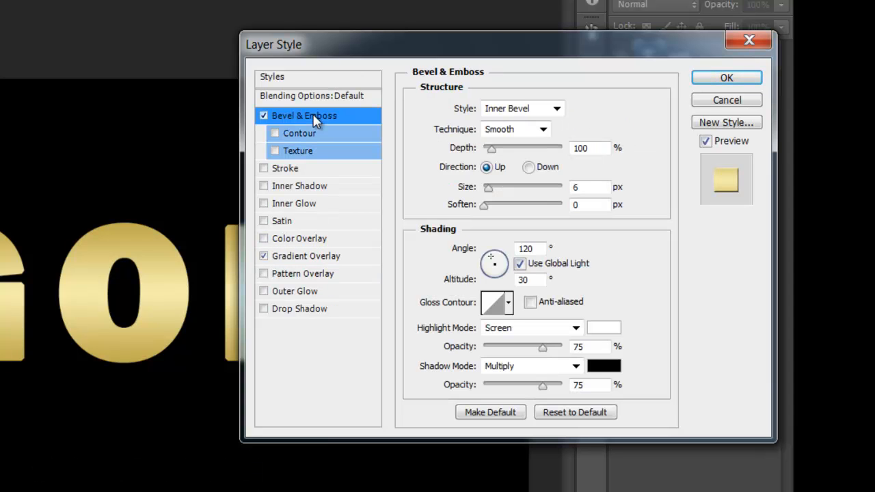
pyautogui.click(546, 130)
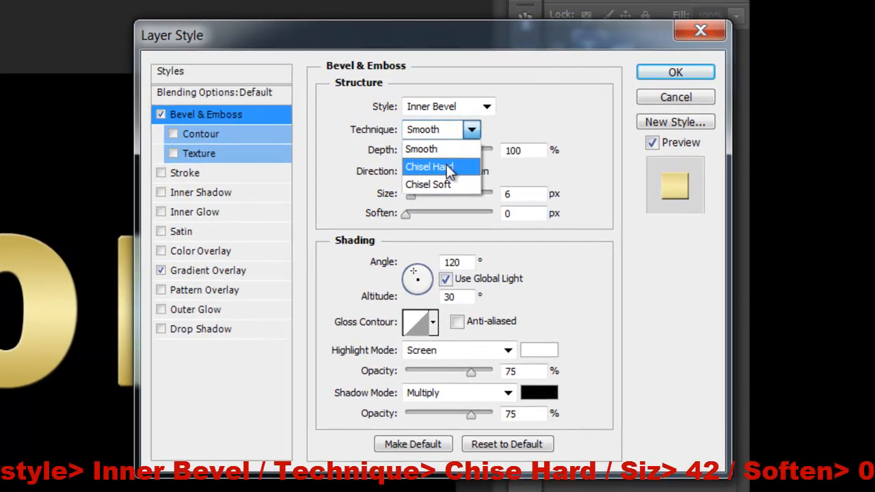
pyautogui.click(446, 166)
pyautogui.click(482, 107)
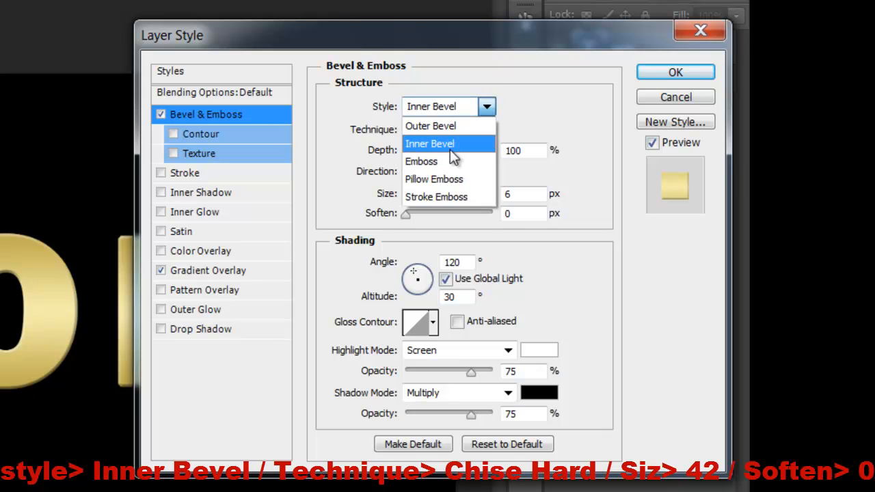
pyautogui.click(451, 151)
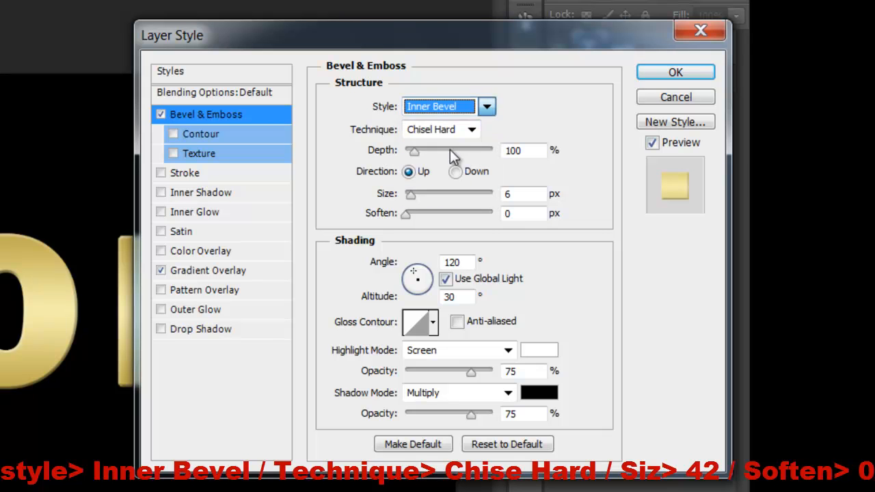
# - Set the bevel's depth to 170%, direction to Up and size to 42 px
pyautogui.click(525, 152)
pyautogui.press('BackSpace')
pyautogui.press('BackSpace')
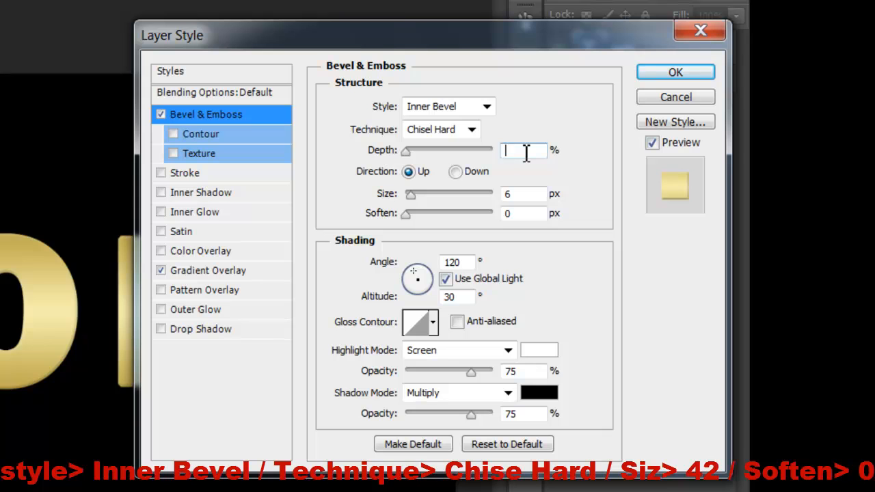
pyautogui.write('70')
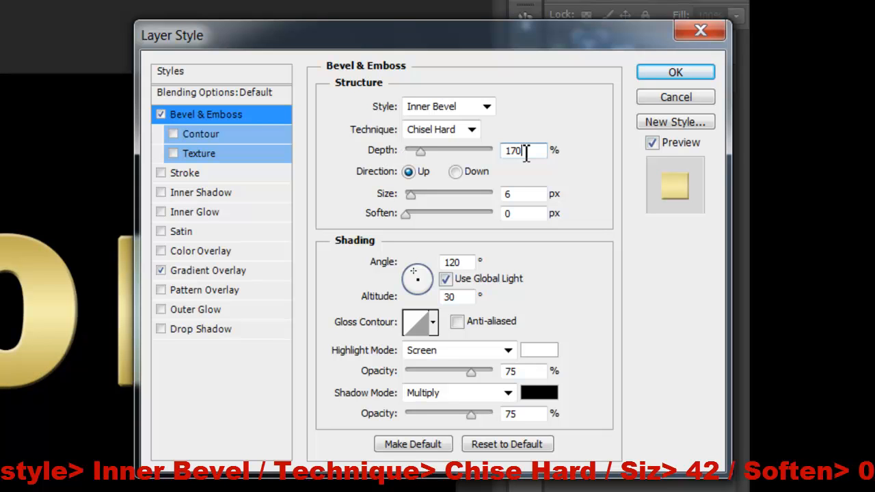
pyautogui.click(407, 175)
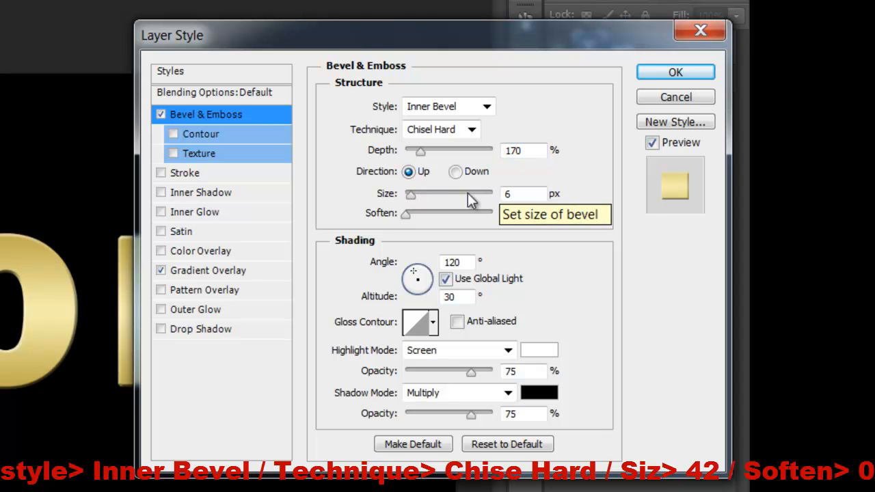
pyautogui.click(549, 194)
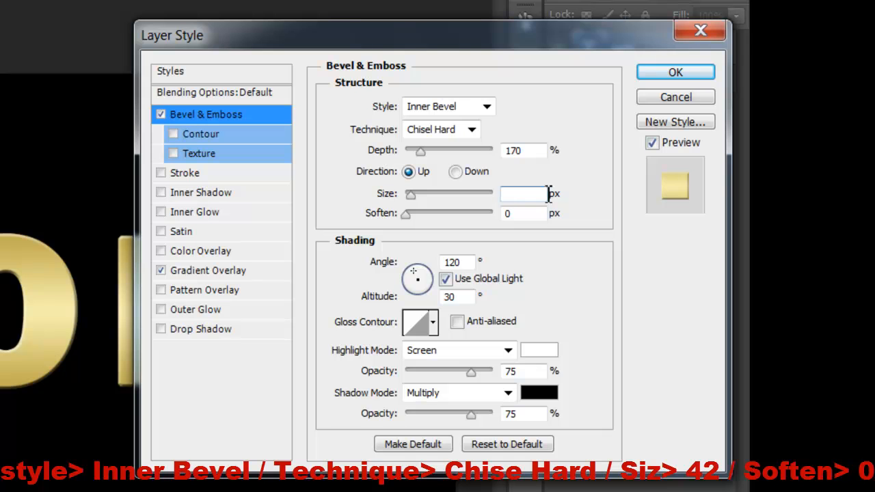
pyautogui.write('42')
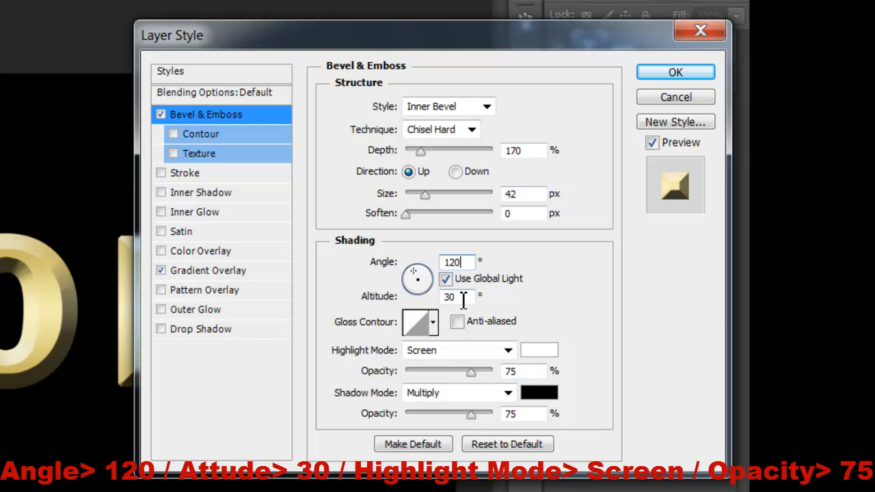
# - Set the bevel shading's altitude to 30° and its gloss contour to Ring - Double with anti-aliasing enabled
pyautogui.press('BackSpace')
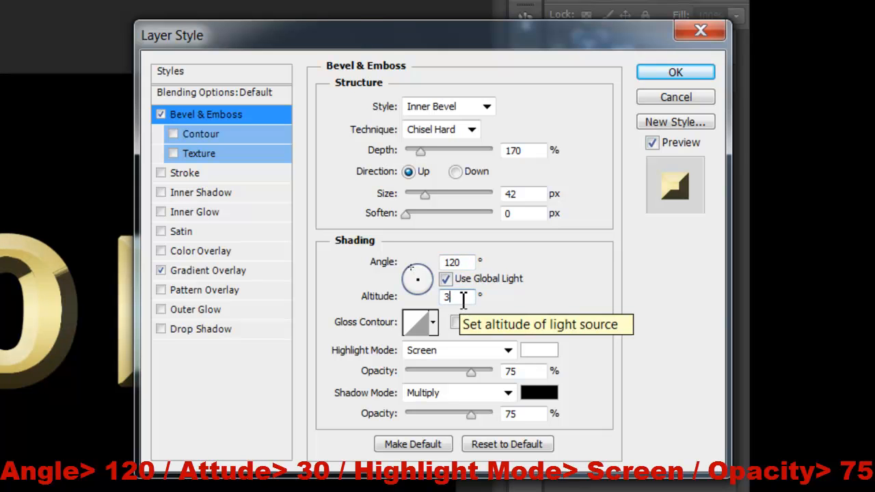
pyautogui.press('BackSpace')
pyautogui.write('30')
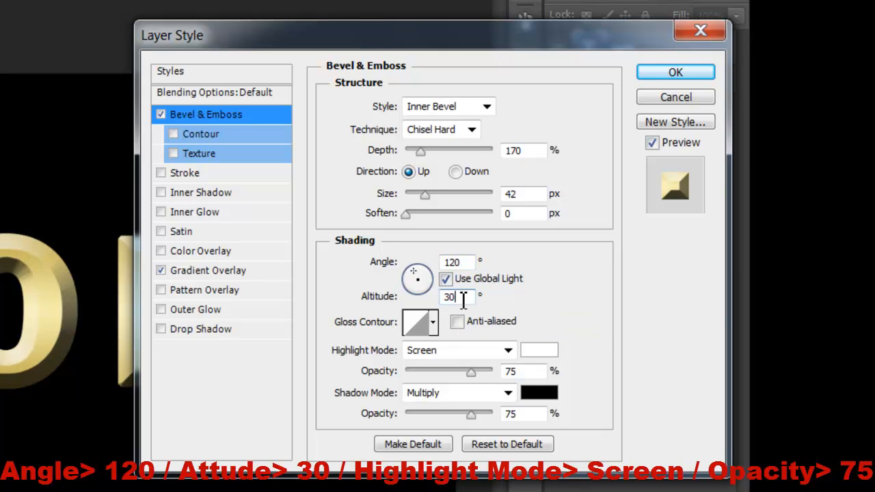
pyautogui.click(434, 323)
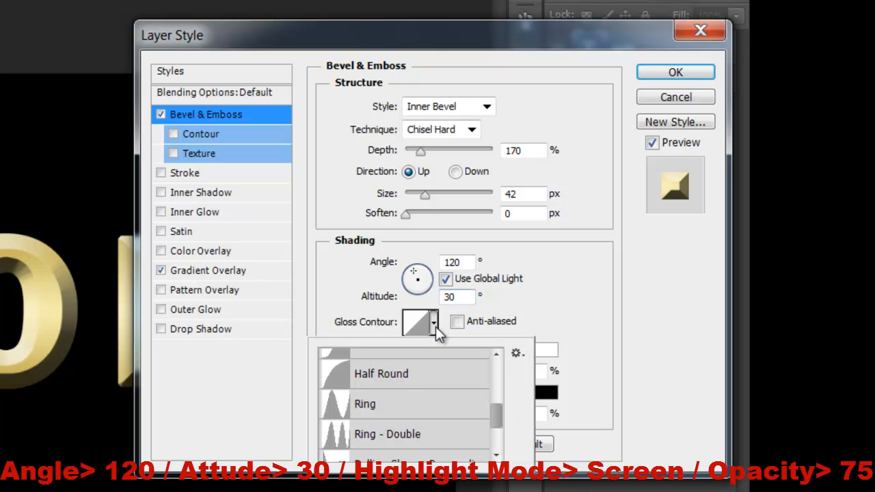
pyautogui.click(409, 434)
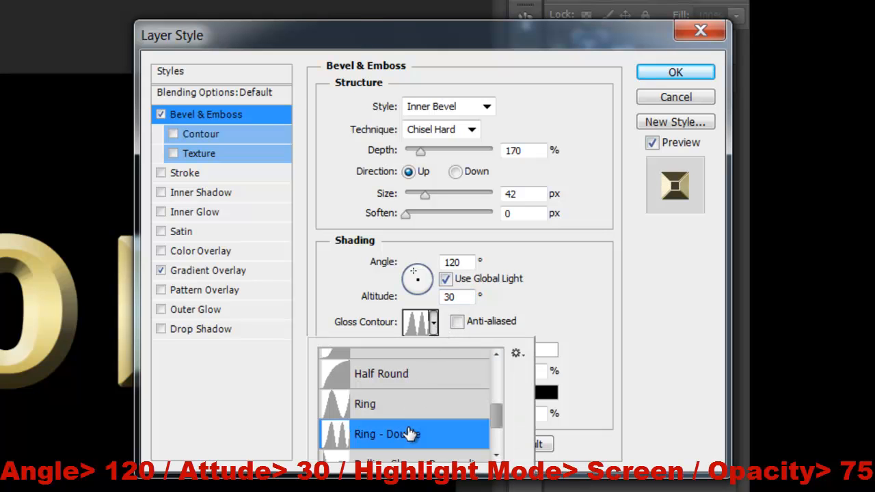
pyautogui.click(456, 324)
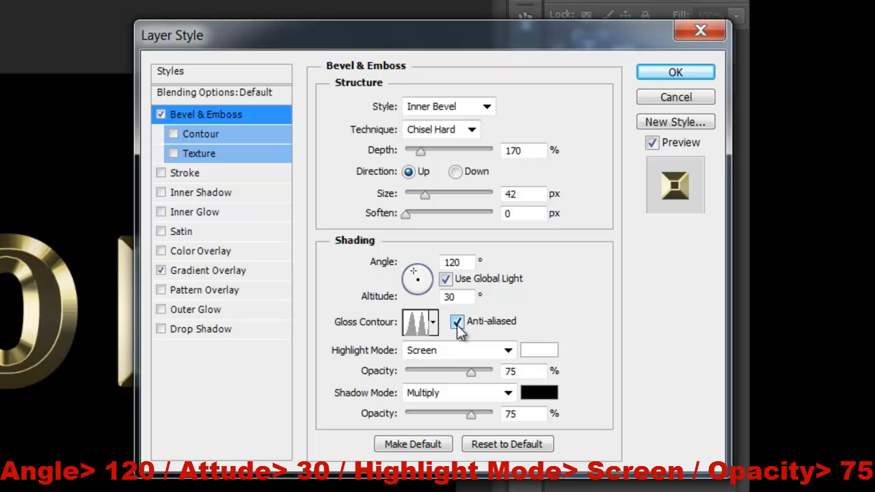
# - Set the bevel's highlight mode to Screen at 75% opacity and its shadow mode to Multiply
pyautogui.click(508, 350)
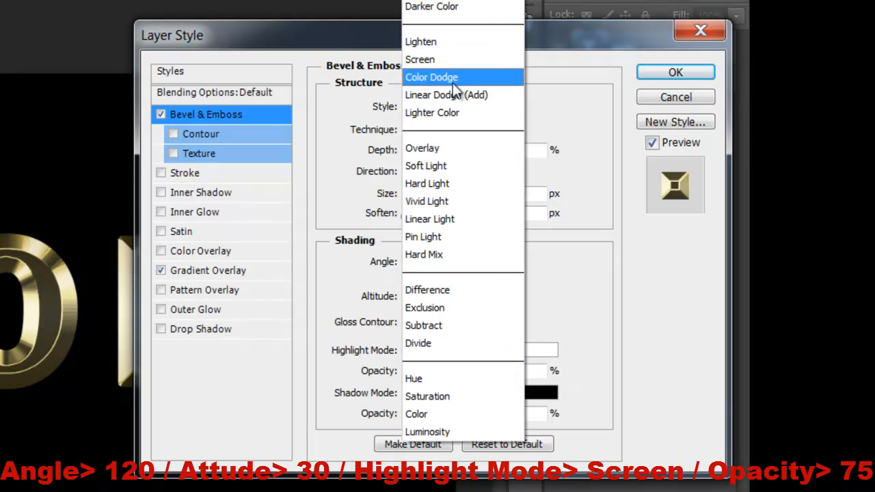
pyautogui.click(453, 65)
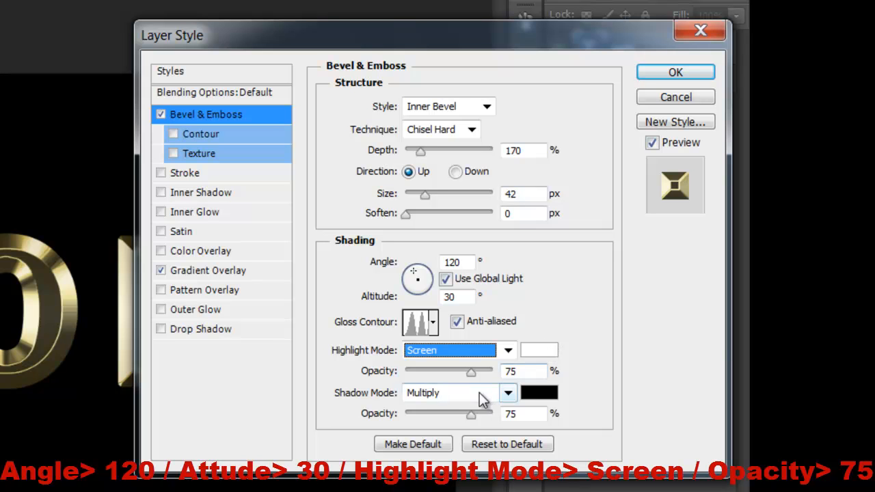
pyautogui.click(535, 371)
pyautogui.press('BackSpace')
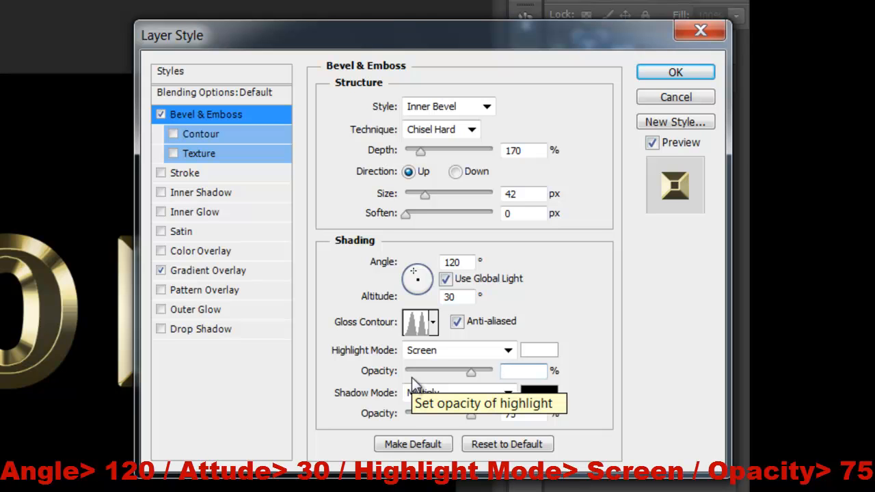
pyautogui.write('75')
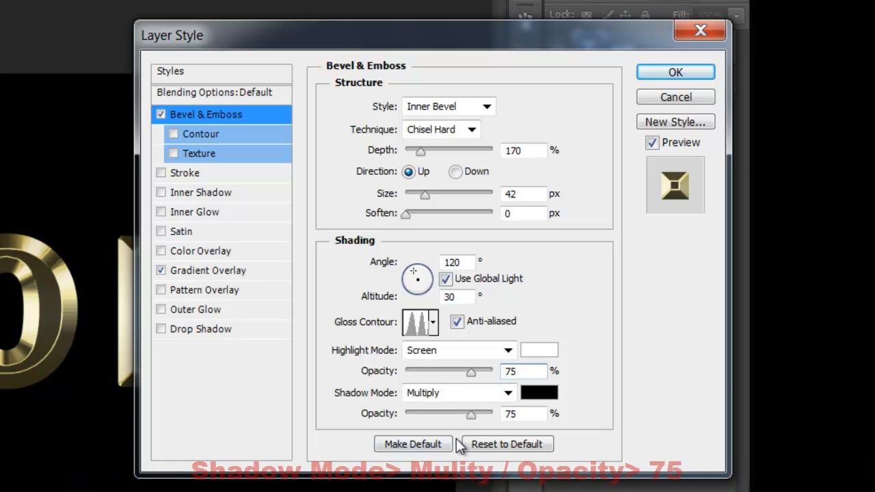
pyautogui.click(514, 395)
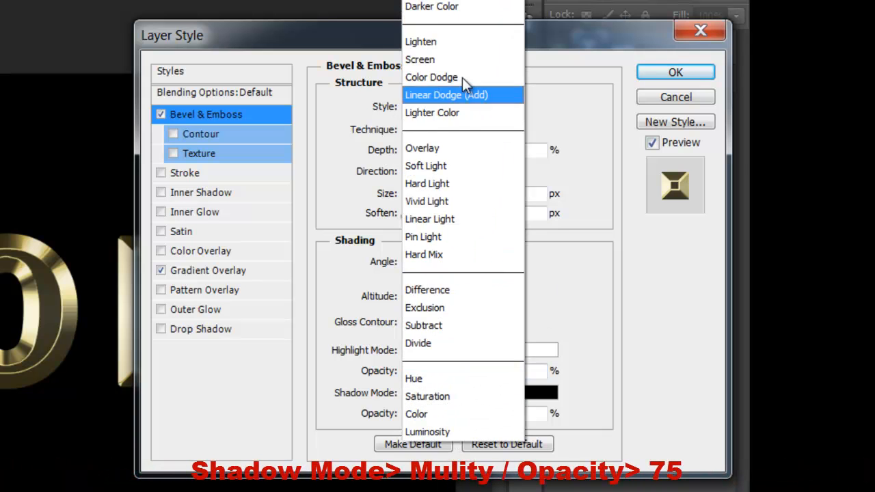
pyautogui.click(431, 1)
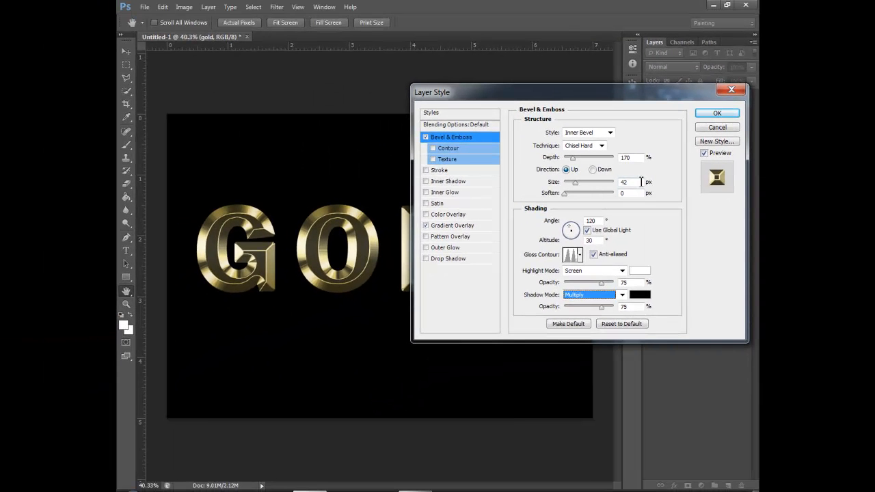
# - Increase the bevel size to 76 px and accept the layer style
pyautogui.click(642, 181)
pyautogui.press('Up')
pyautogui.press('Up')
pyautogui.press('Up')
pyautogui.press('Up')
pyautogui.press('Up')
pyautogui.press('Up')
pyautogui.press('Up')
pyautogui.press('Up')
pyautogui.press('Up')
pyautogui.press('Up')
pyautogui.press('Up')
pyautogui.press('Up')
pyautogui.press('Up')
pyautogui.press('Up')
pyautogui.press('Up')
pyautogui.press('Up')
pyautogui.press('Up')
pyautogui.press('Up')
pyautogui.press('Up')
pyautogui.press('Up')
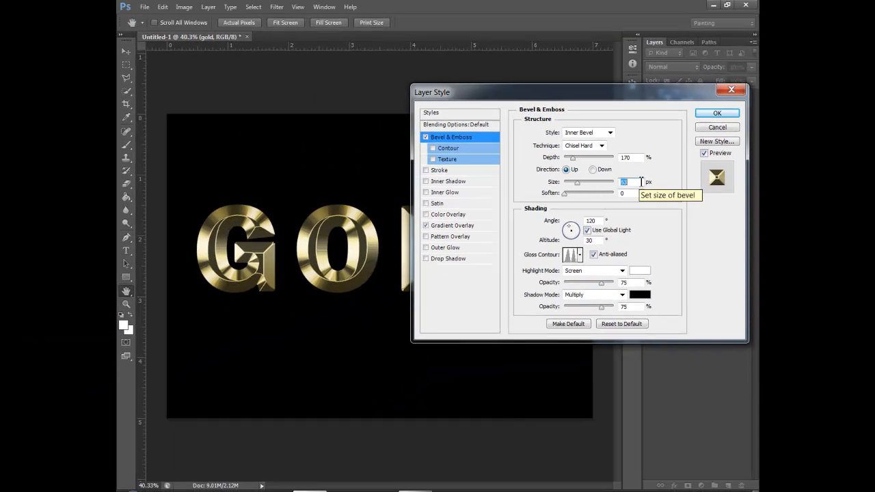
pyautogui.press('Up')
pyautogui.press('Up')
pyautogui.press('Up')
pyautogui.press('Up')
pyautogui.press('Up')
pyautogui.press('Up')
pyautogui.press('Up')
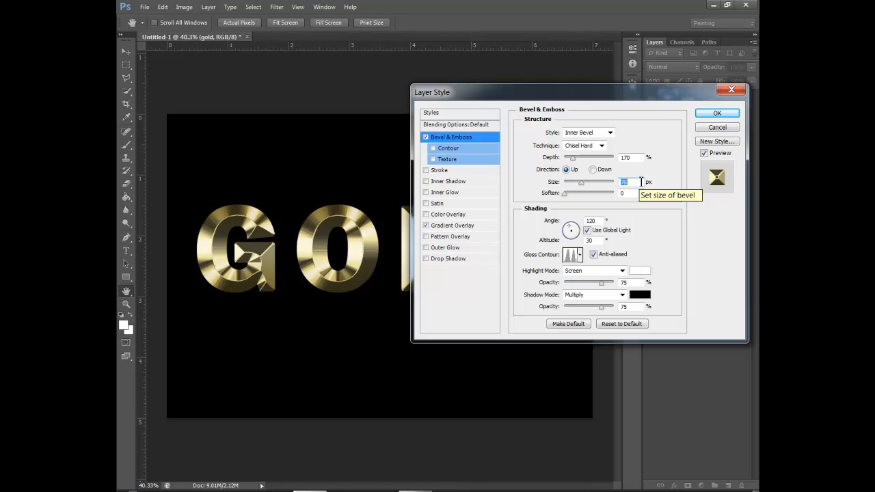
pyautogui.press('Up')
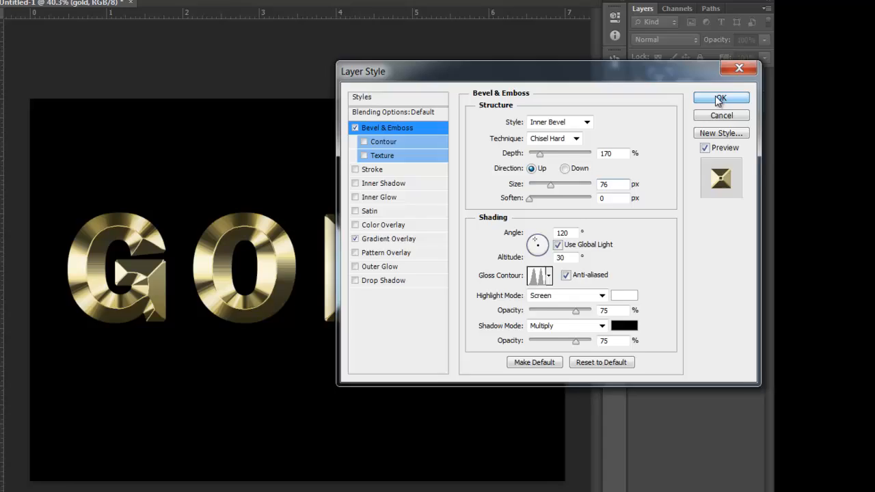
pyautogui.click(726, 78)
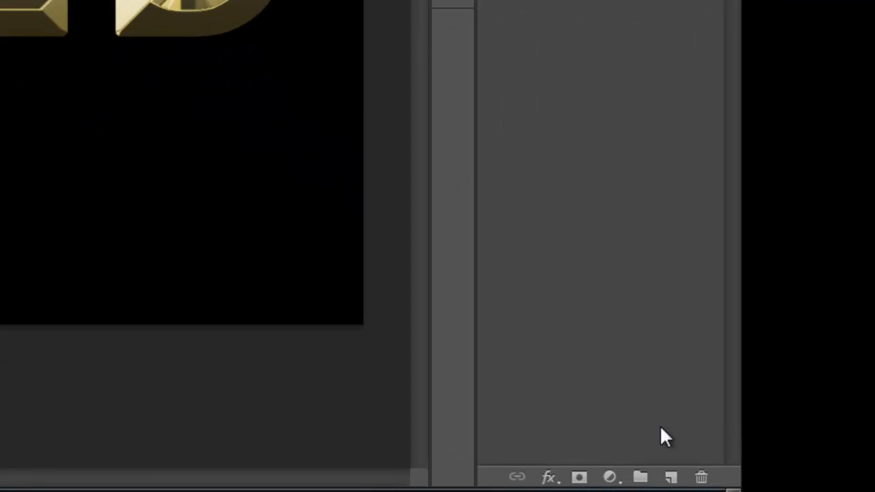
# - Add a new layer above the gold text and activate the Brush tool
pyautogui.click(670, 476)
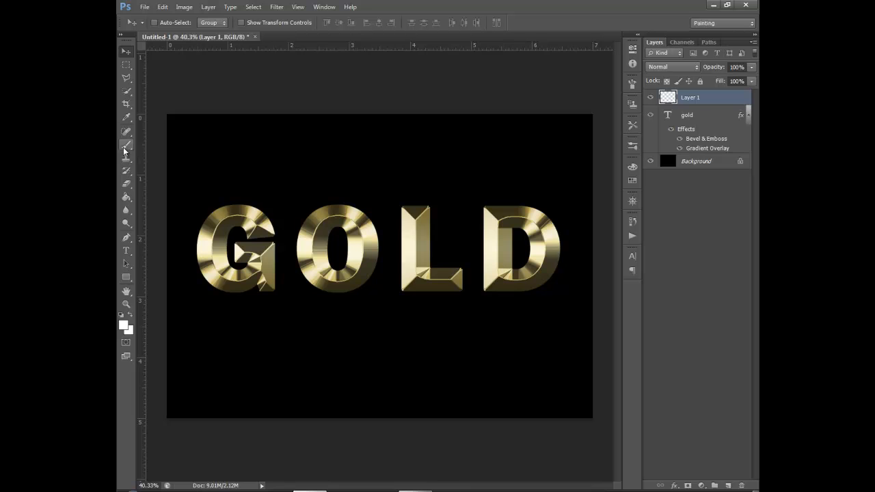
pyautogui.click(126, 146)
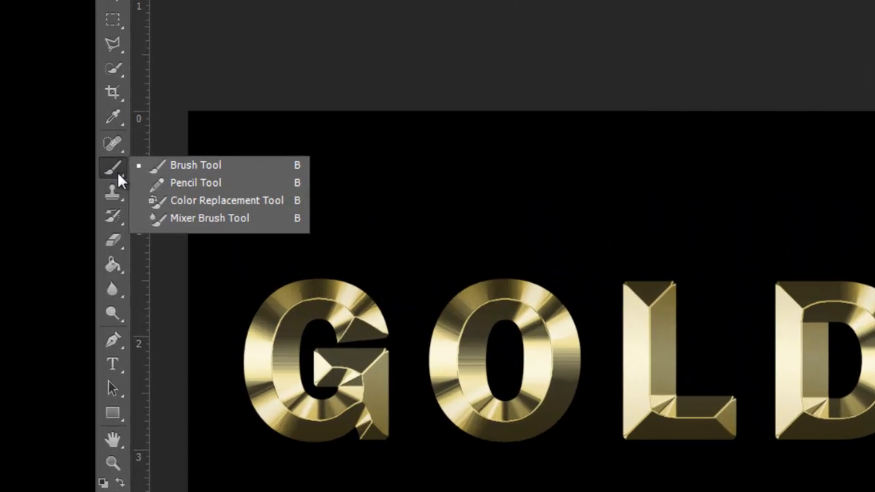
pyautogui.click(196, 169)
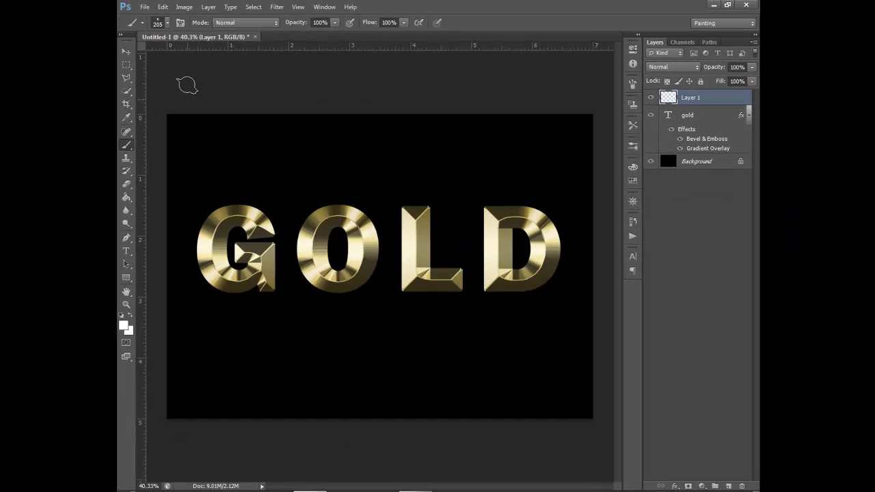
# - Pick the 2547 px light-flare brush preset and reduce its size to 321 px
pyautogui.click(167, 22)
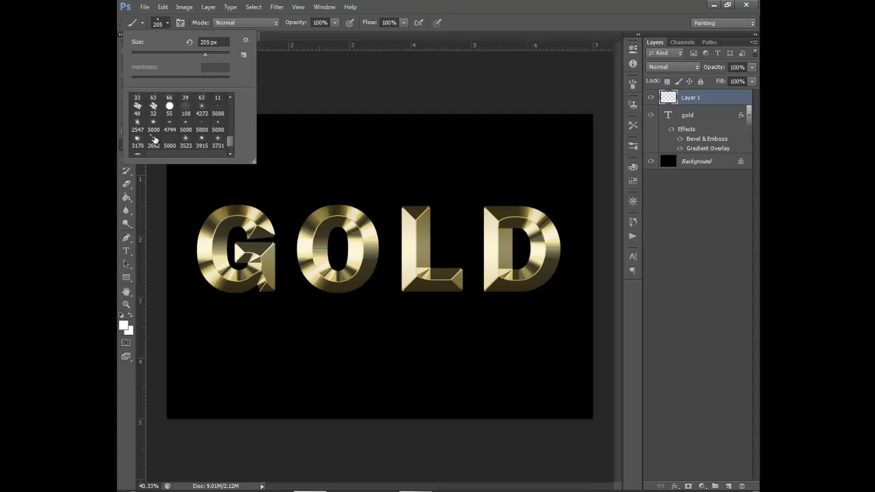
pyautogui.click(140, 128)
pyautogui.press('Return')
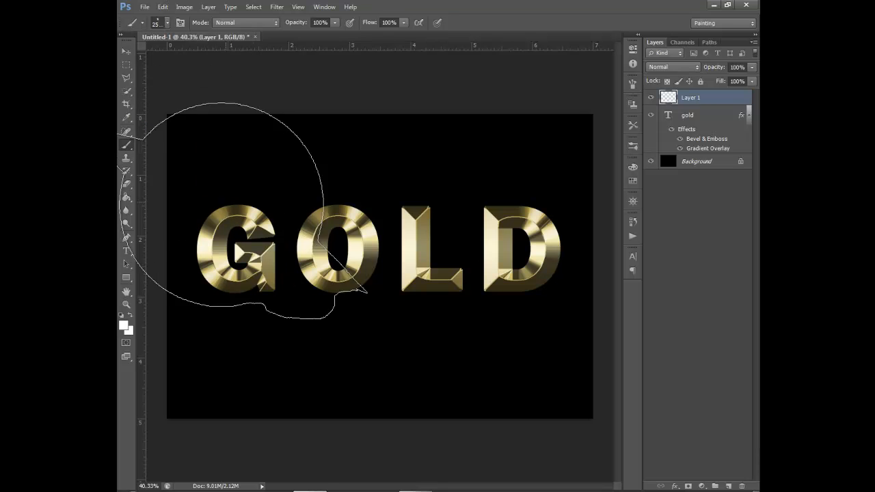
pyautogui.moveTo(298, 231)
pyautogui.mouseDown()
pyautogui.moveTo(117, 255)
pyautogui.moveTo(117, 246)
pyautogui.mouseUp()
pyautogui.moveTo(267, 221); pyautogui.dragTo(221, 230)
# - Set the foreground colour to the pale gold ede6c7 sampled from the upper highlight of the letter G
pyautogui.scroll(4, 253, 223)
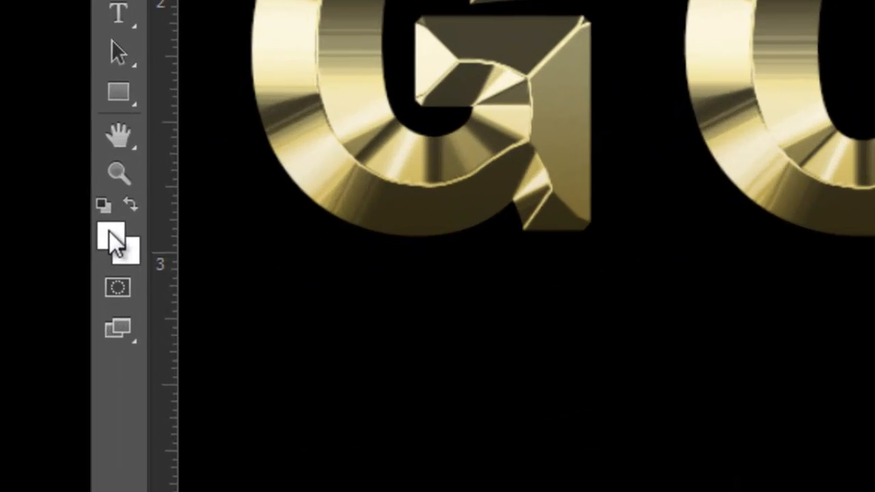
pyautogui.click(112, 263)
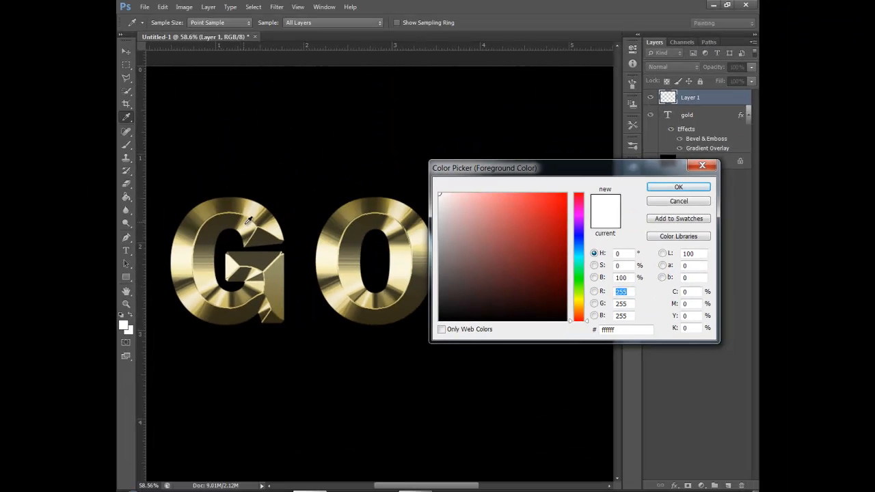
pyautogui.click(254, 212)
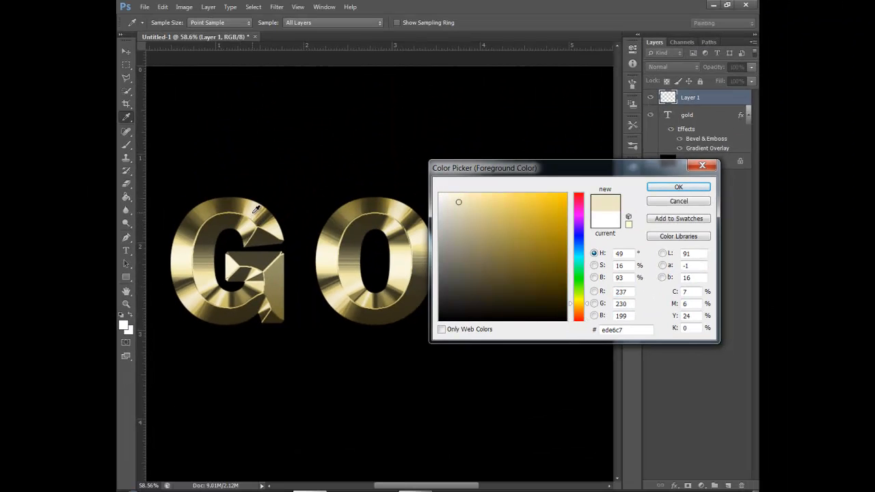
pyautogui.click(678, 187)
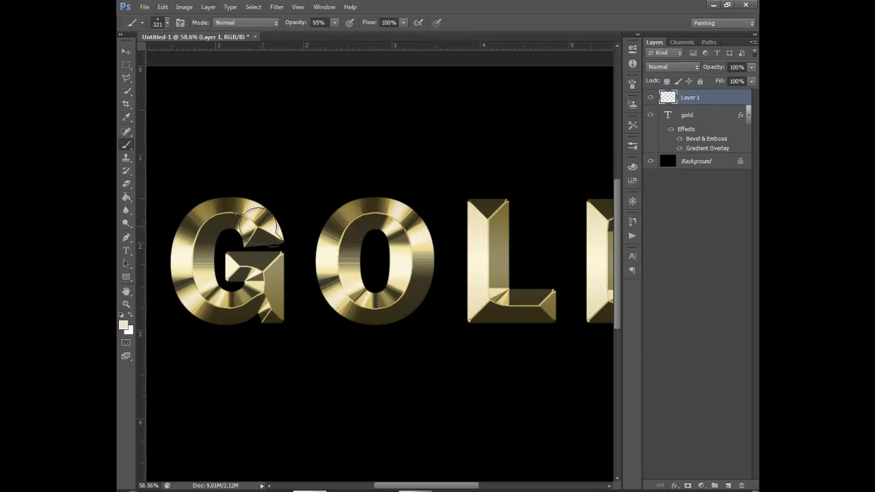
# - Stamp light flares on the upper right of the G, the lower left of the L and the upper left of the D
pyautogui.click(261, 228)
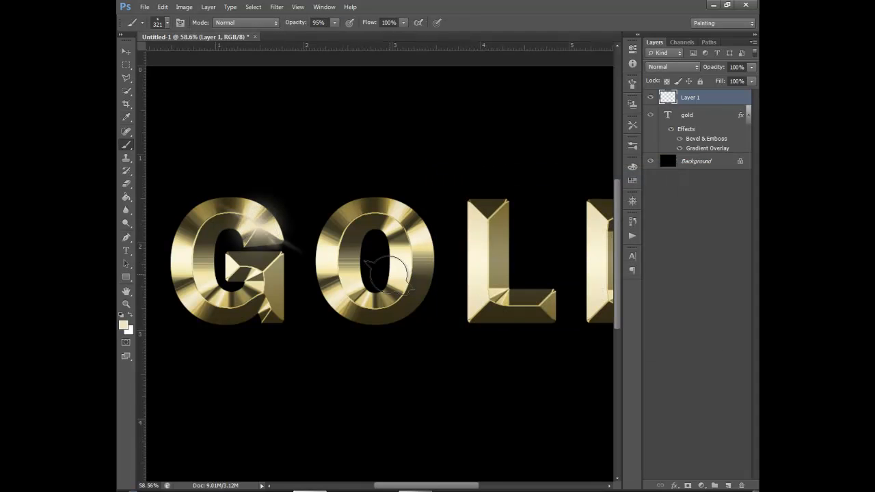
pyautogui.scroll(-3, 405, 276)
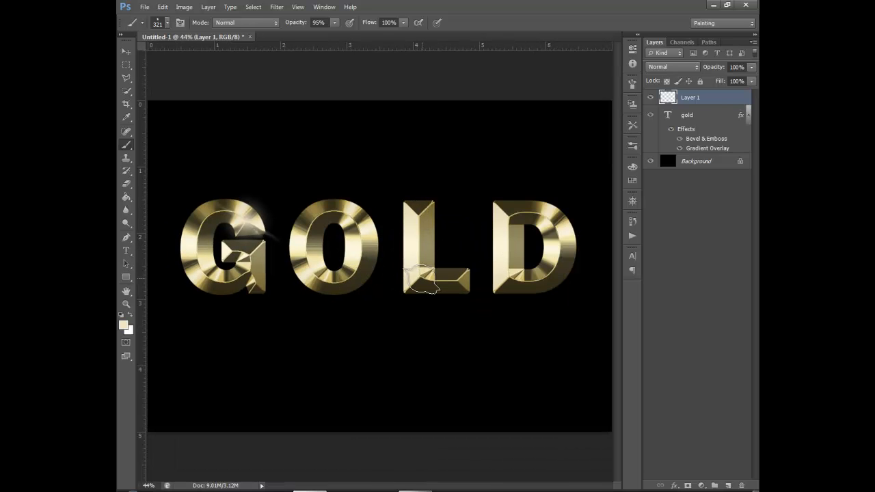
pyautogui.scroll(2, 422, 281)
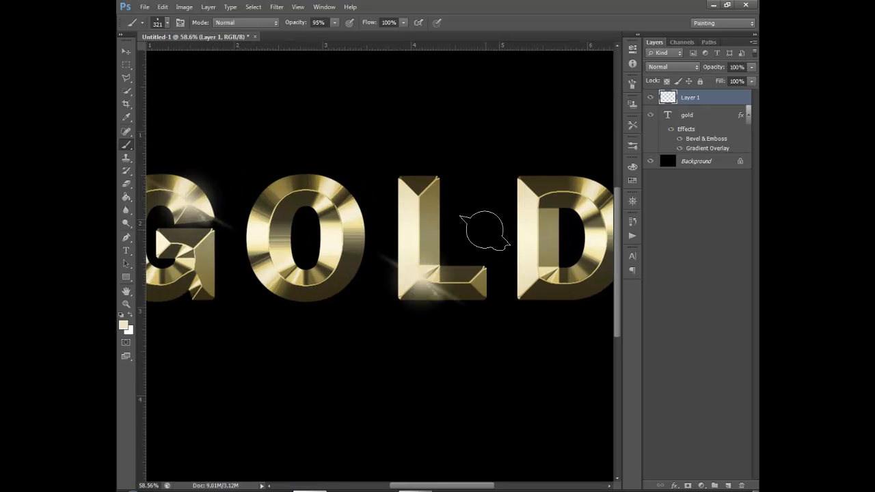
pyautogui.scroll(-2, 533, 205)
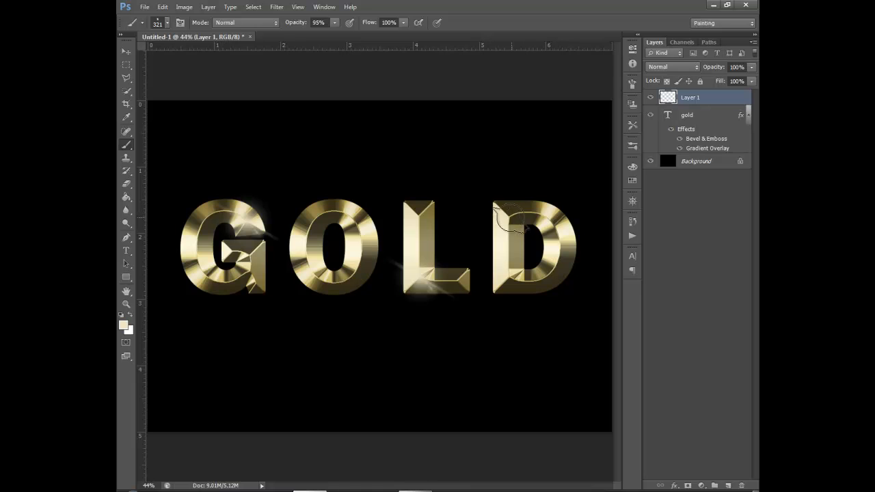
pyautogui.click(509, 217)
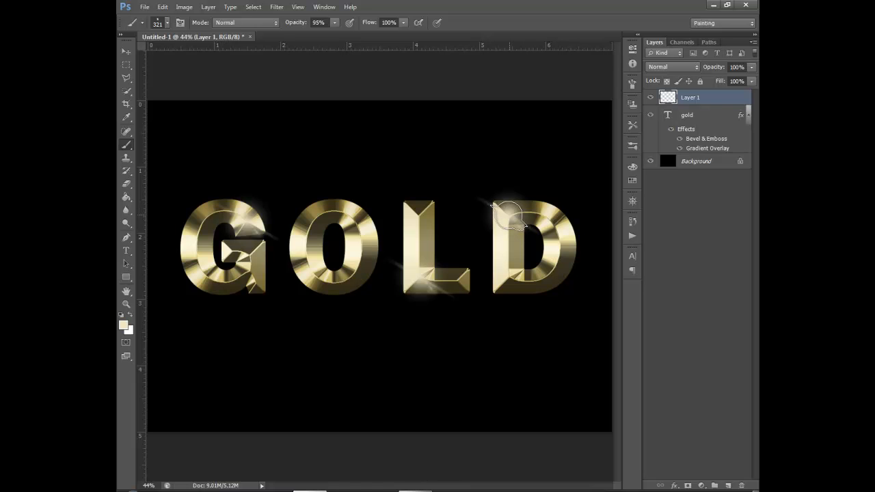
pyautogui.scroll(-3, 405, 249)
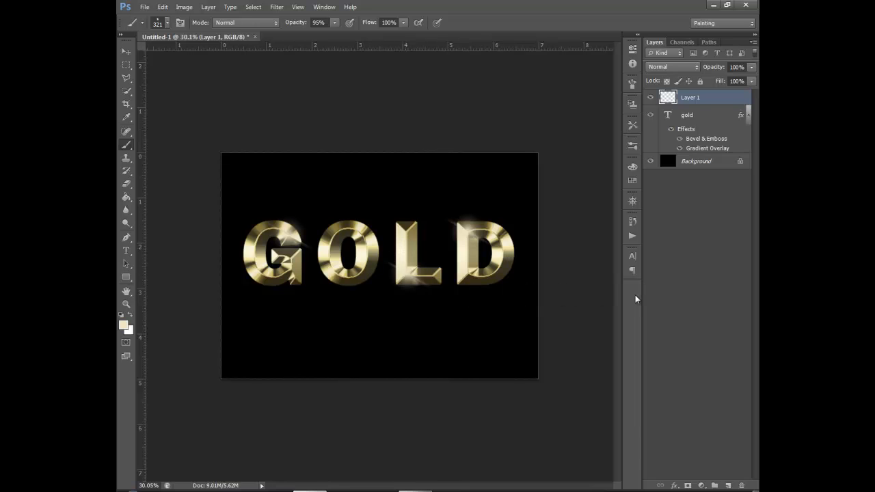
pyautogui.scroll(2, 402, 317)
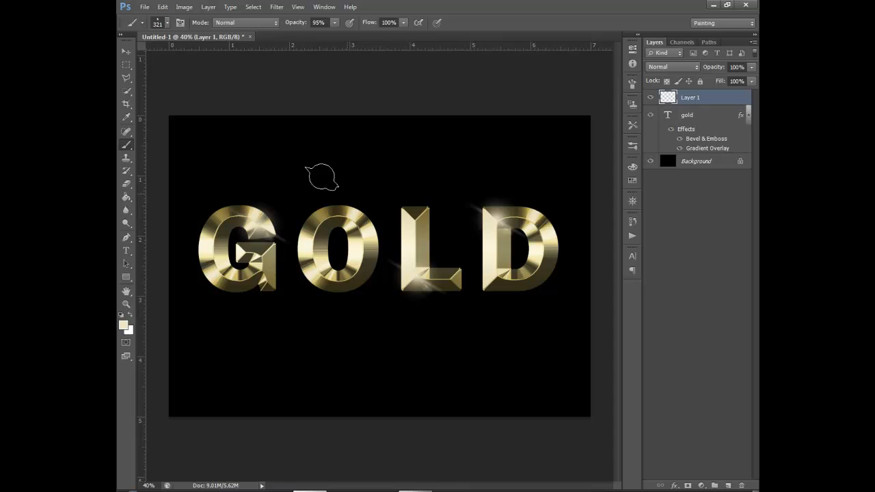
# - Start saving a copy of the image in JPEG format under the file name gold
pyautogui.click(152, 6)
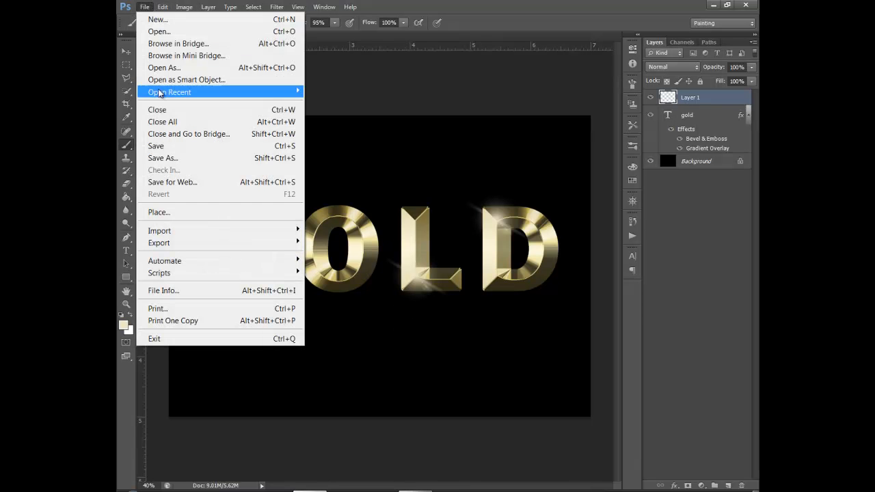
pyautogui.click(174, 158)
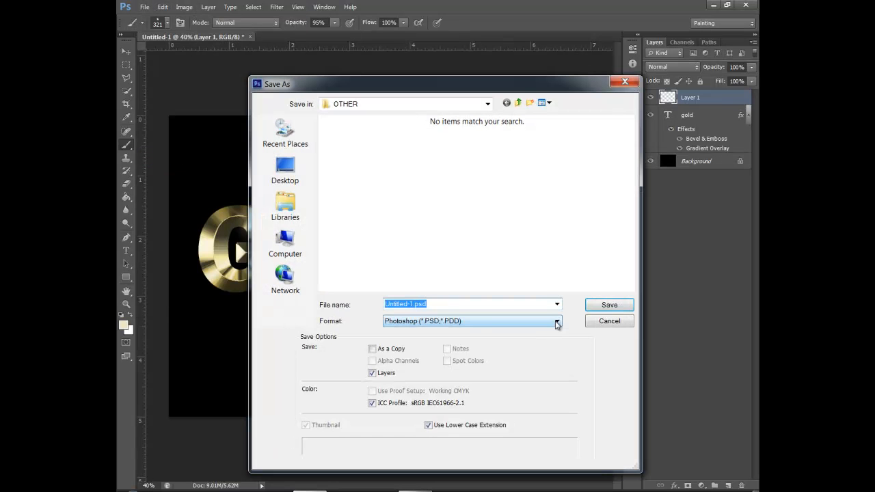
pyautogui.click(557, 322)
pyautogui.click(451, 396)
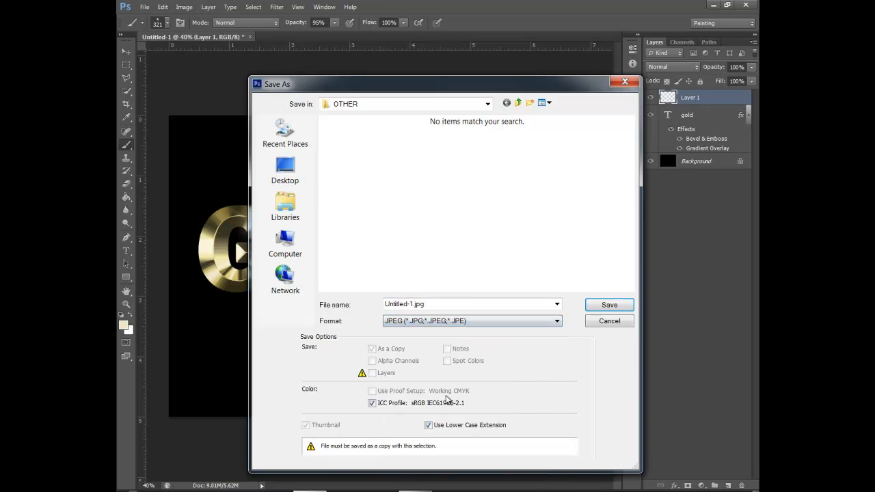
pyautogui.click(453, 304)
pyautogui.press('BackSpace')
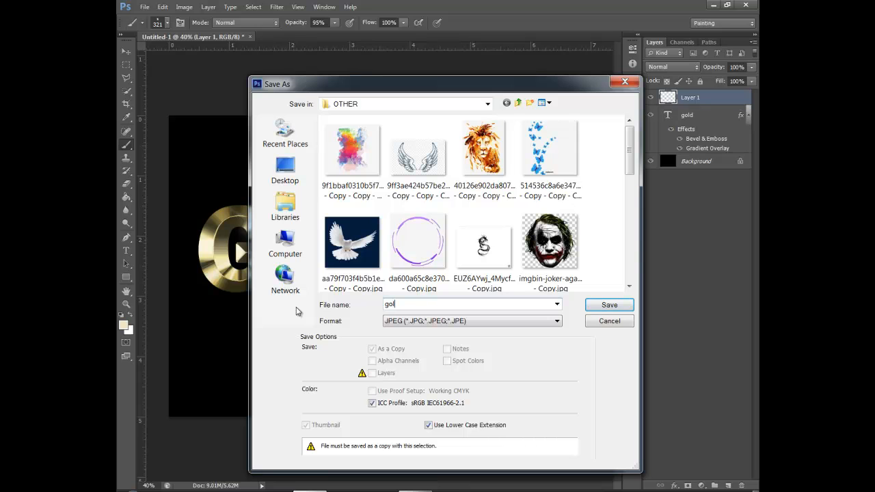
# - Save the JPEG to the Desktop, accepting Maximum quality in the JPEG options
pyautogui.click(271, 243)
pyautogui.click(280, 278)
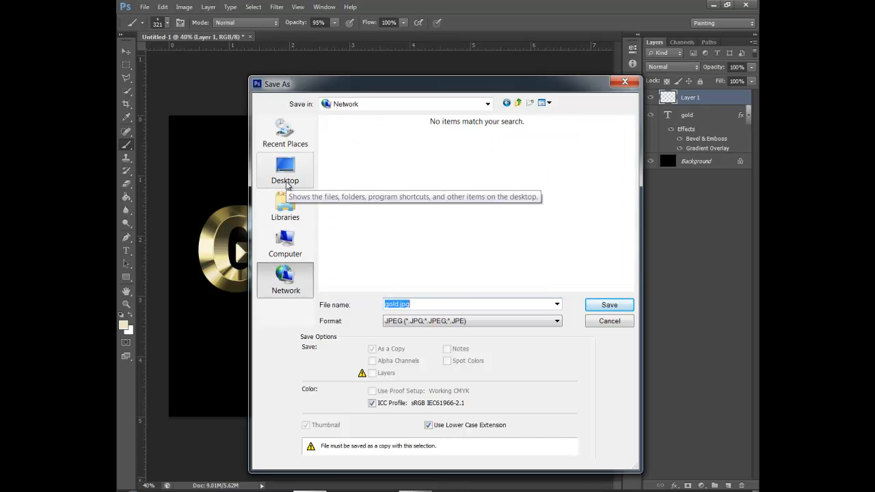
pyautogui.click(285, 171)
pyautogui.click(602, 311)
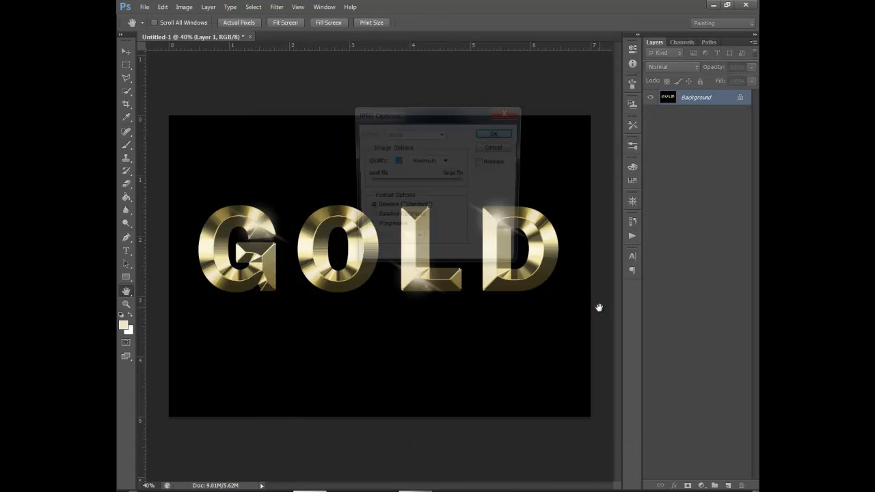
pyautogui.click(497, 132)
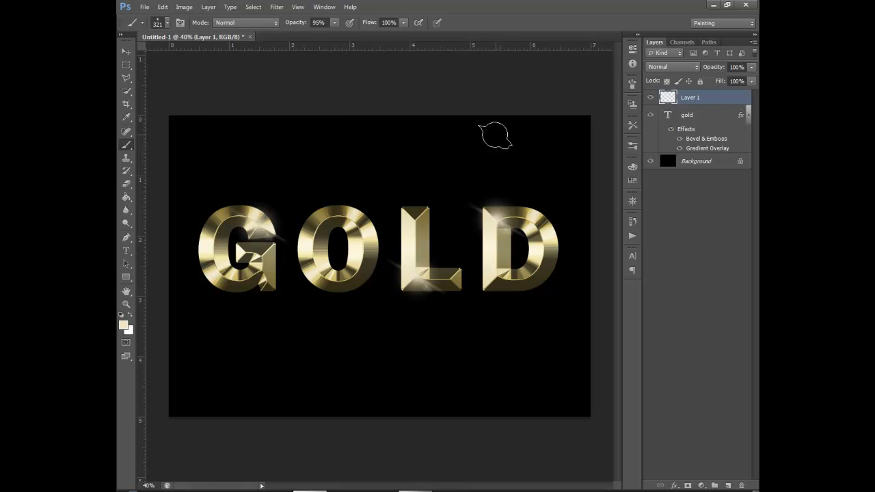